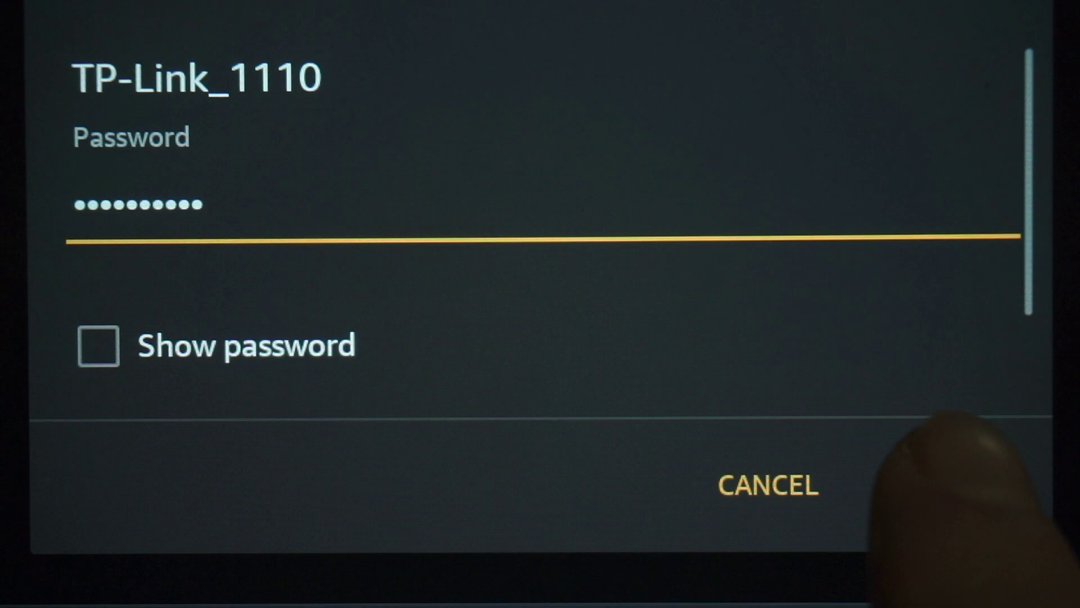
Confirm the Wi-Fi password dialog so the phone joins the TP-Link_1110 network
click(950, 483)
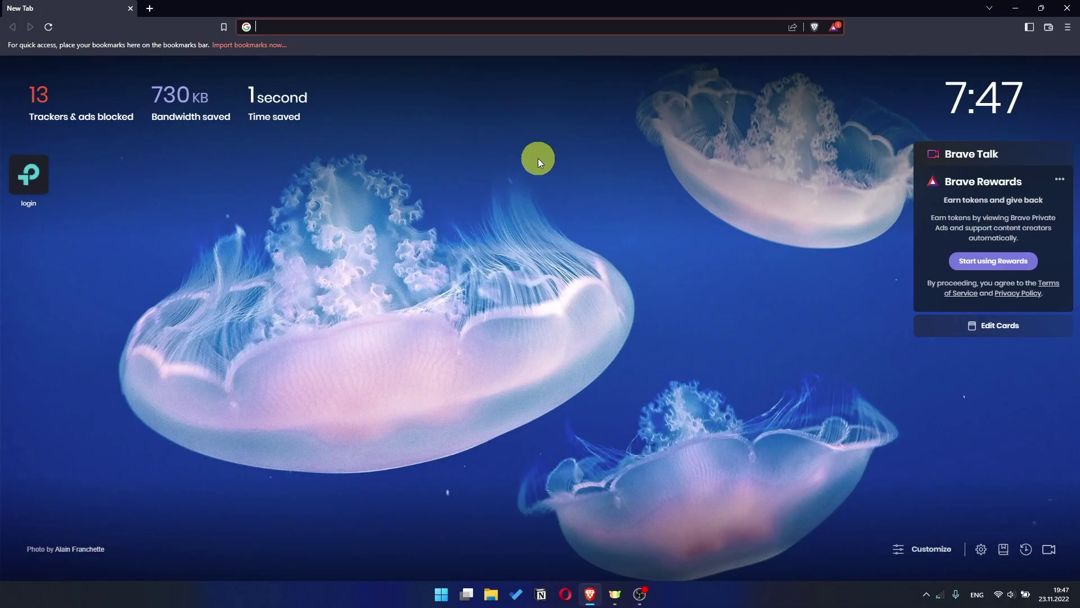
Enter the router address 192.168.1.1 in Brave's address bar and load it
click(450, 22)
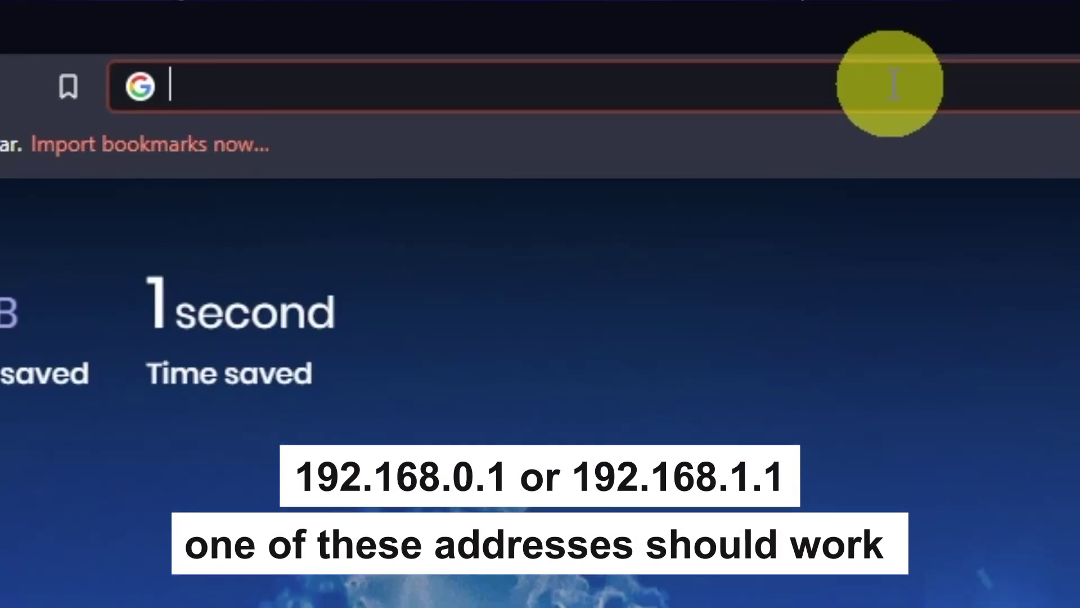
text(192.168)
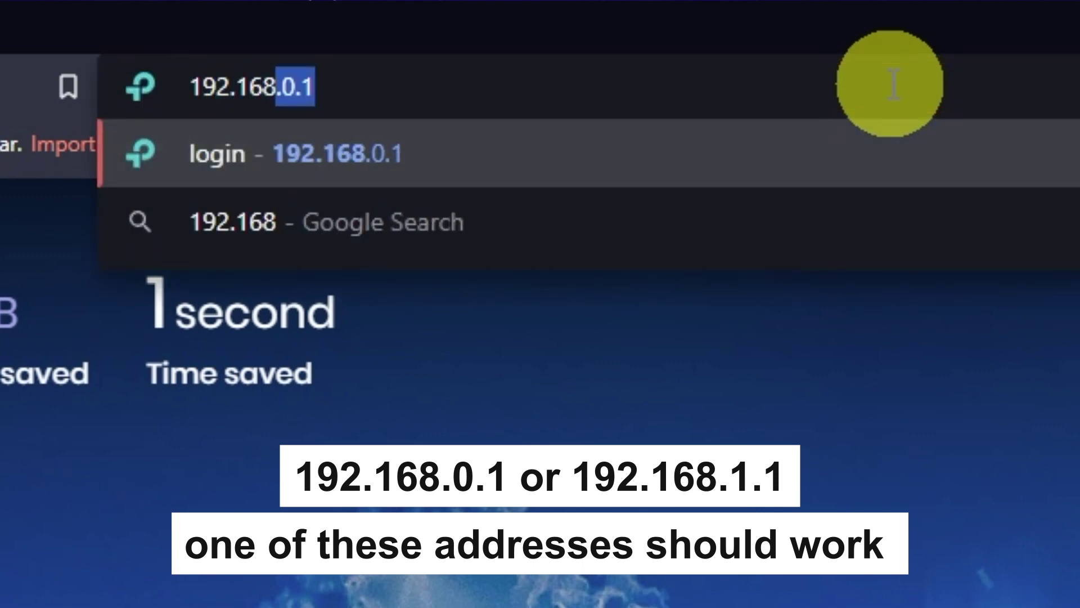
text(.1.1)
key(Return)
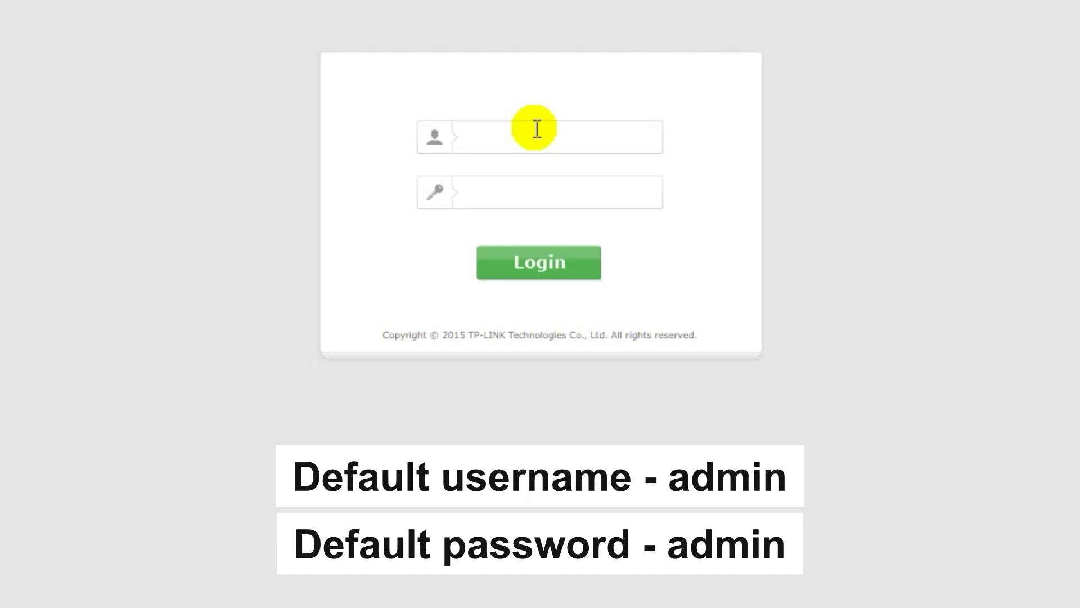
Log in with the default administrator username and password, revealing the password to check it first
click(535, 130)
text(admin)
click(535, 193)
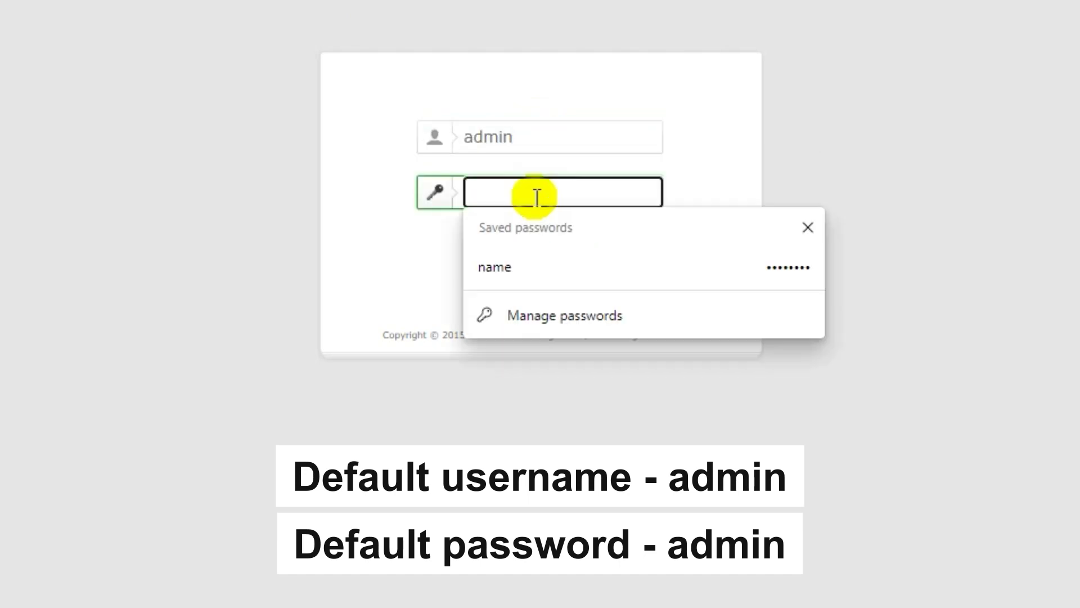
text(admin)
click(647, 193)
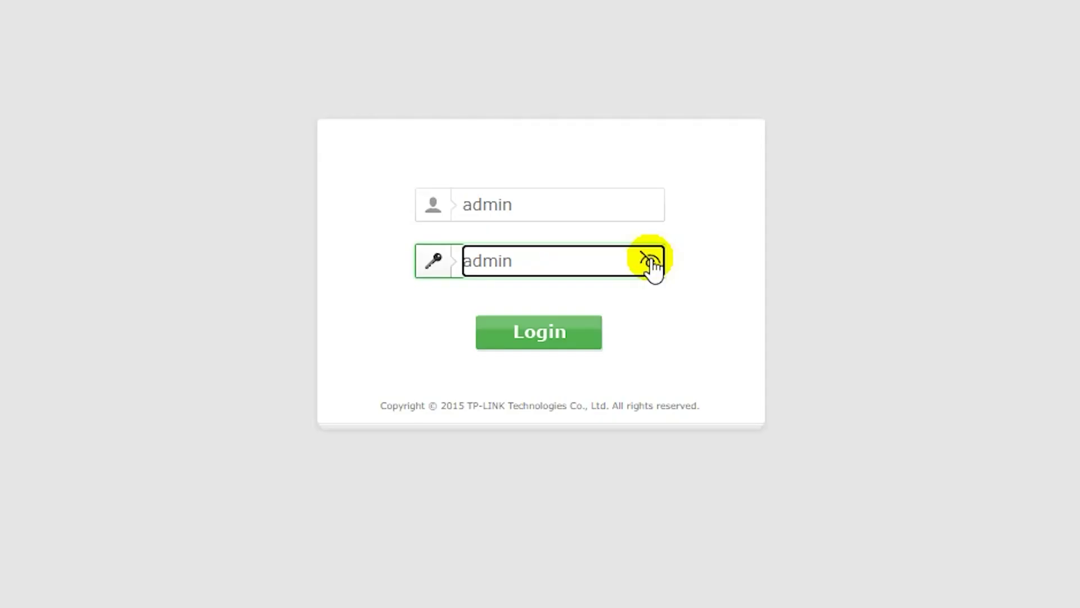
click(570, 346)
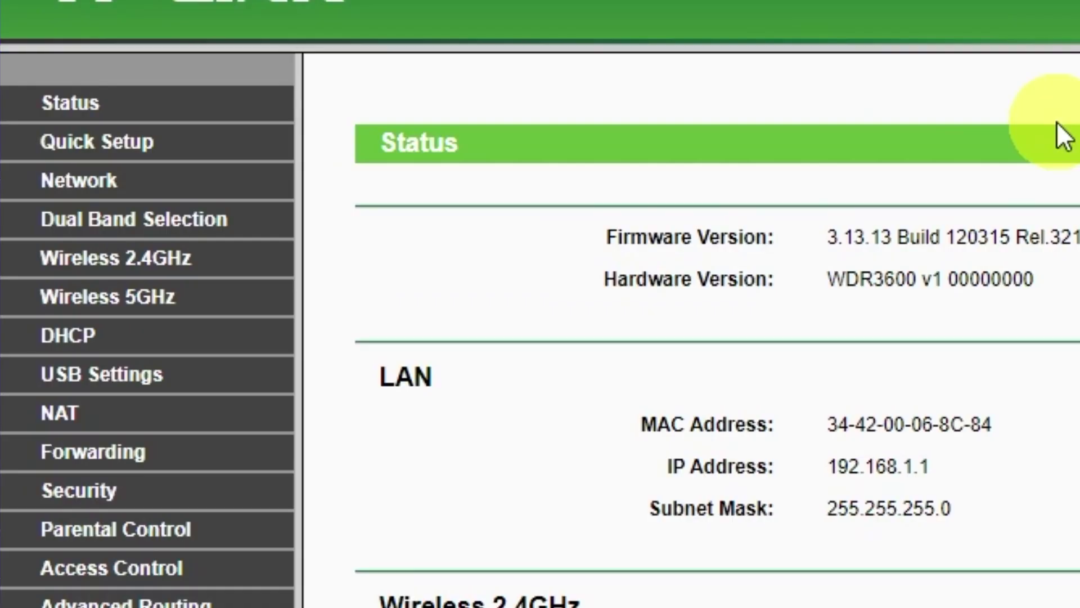
Launch the Quick Setup wizard and select Router as the working mode
click(137, 162)
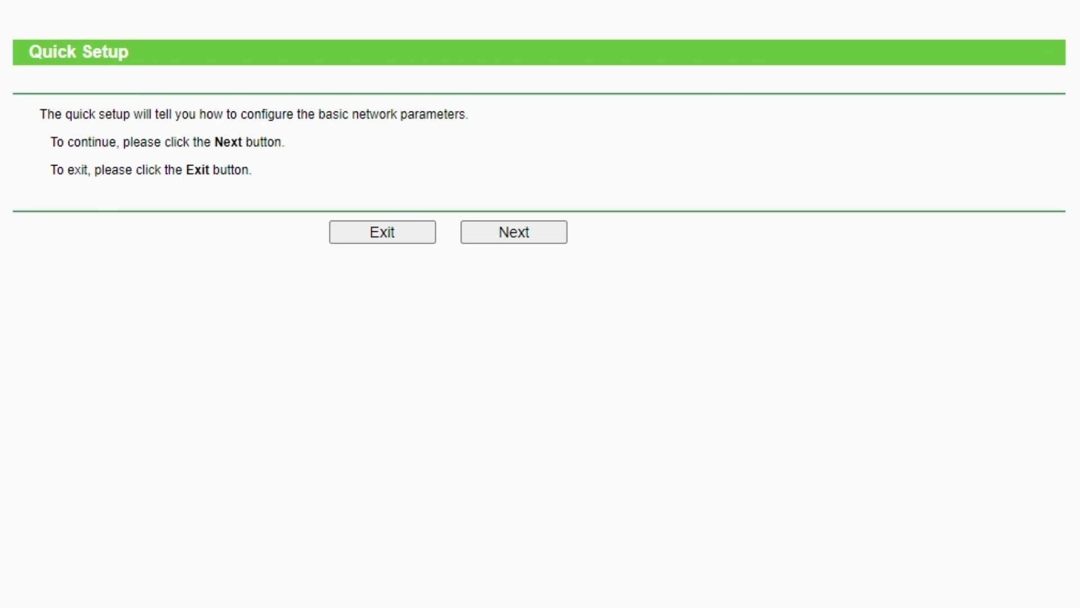
click(537, 238)
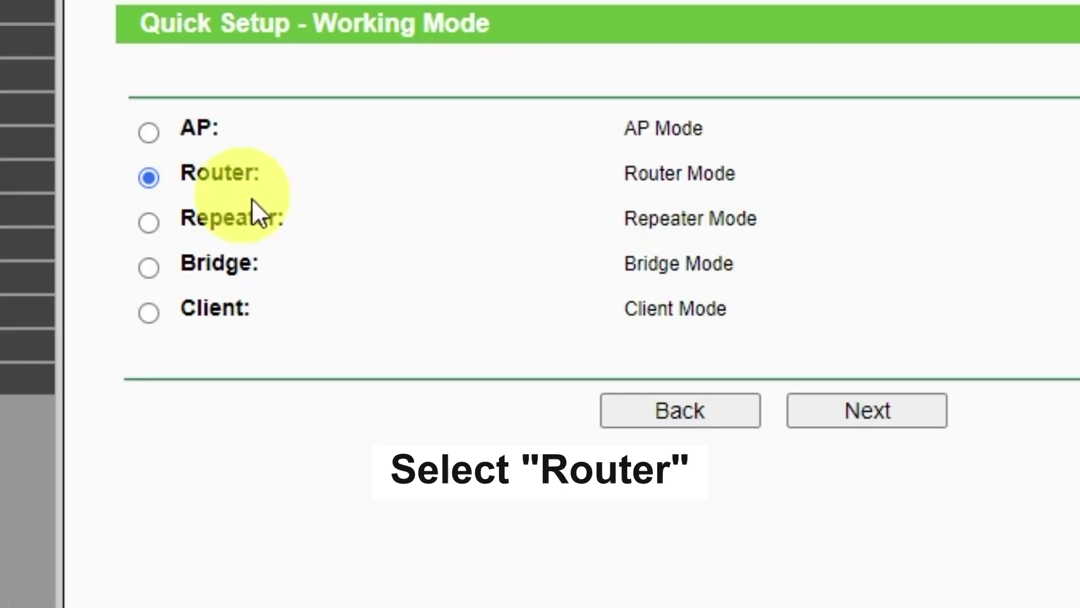
click(142, 180)
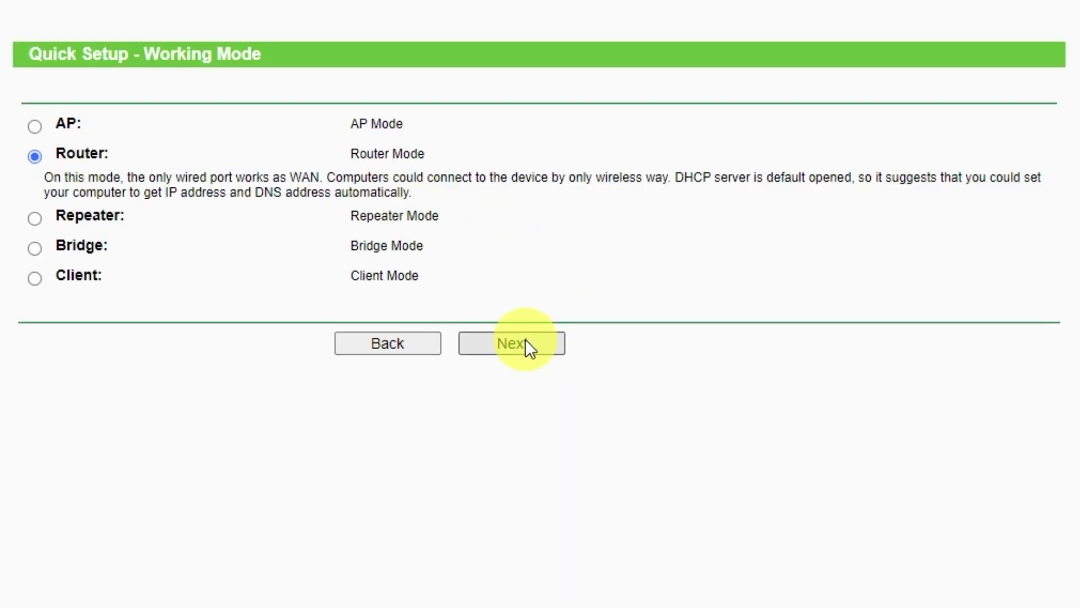
Pick Dynamic IP as the WAN connection type after Auto-Detect reports a cable warning
click(526, 342)
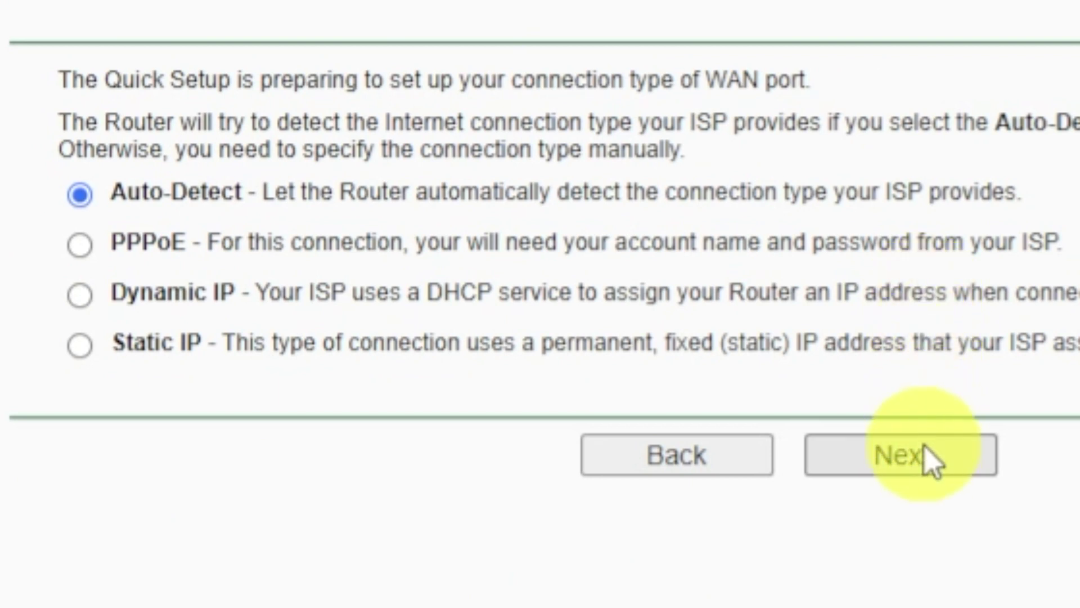
click(927, 468)
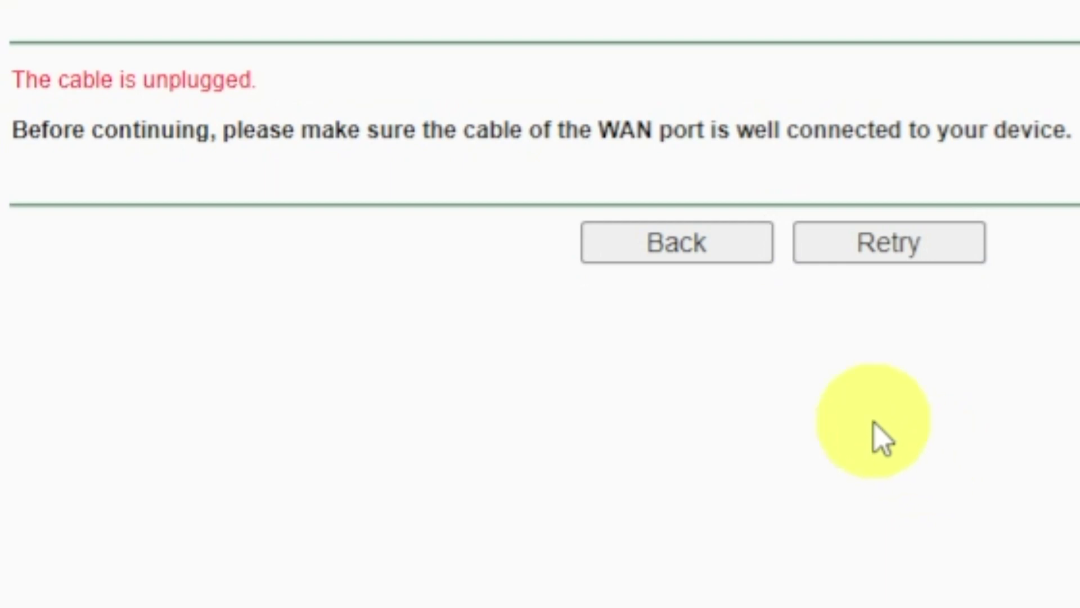
click(714, 249)
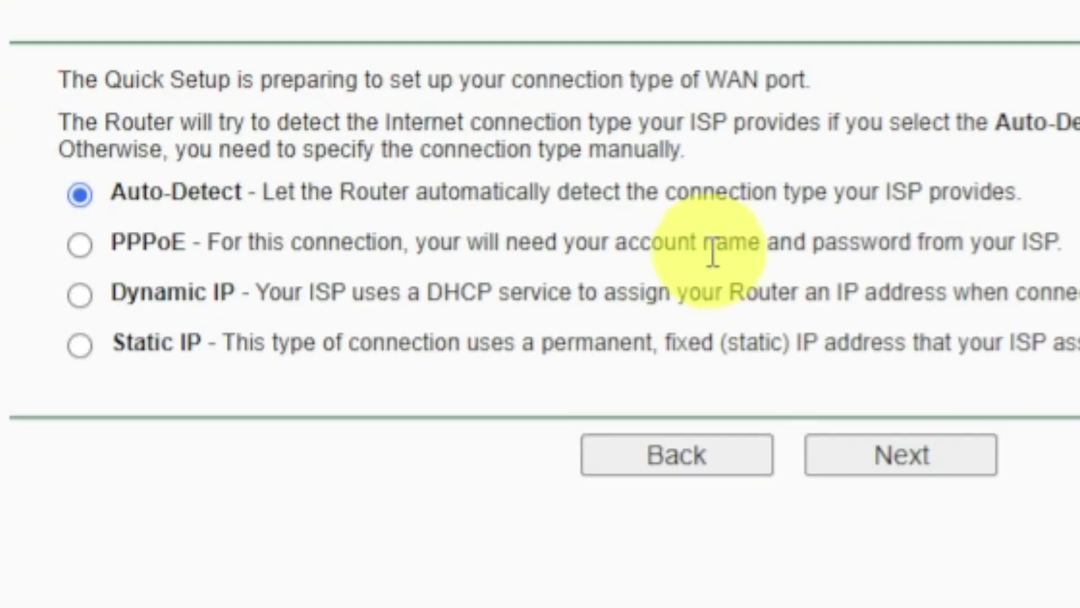
click(79, 294)
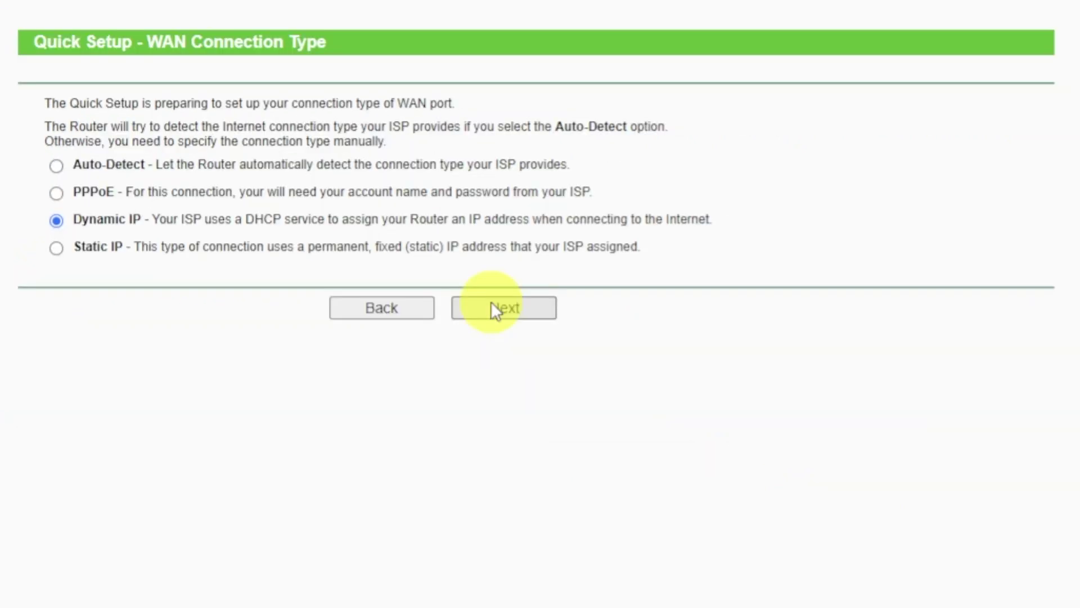
click(493, 309)
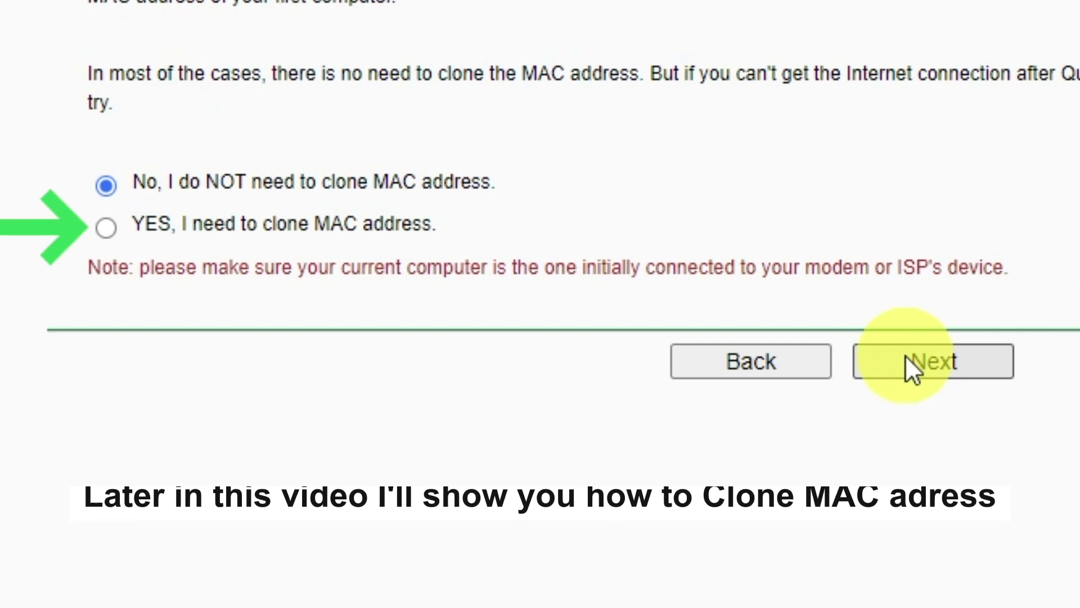
Skip MAC cloning, keep the wireless radio enabled with SSID TP-LINK_4B992E, and choose region Ukraine
click(905, 356)
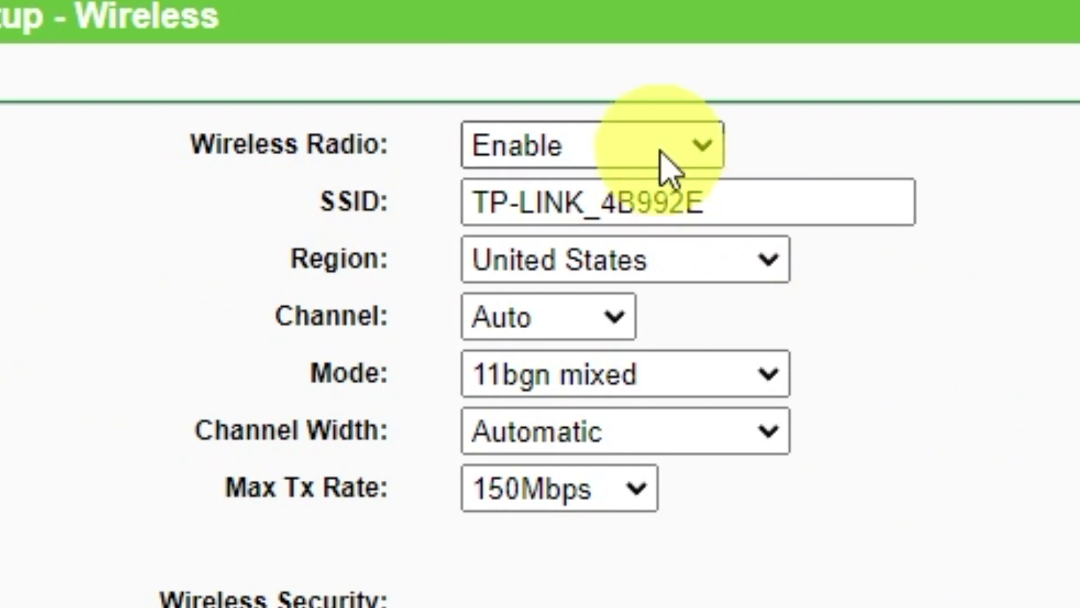
click(687, 156)
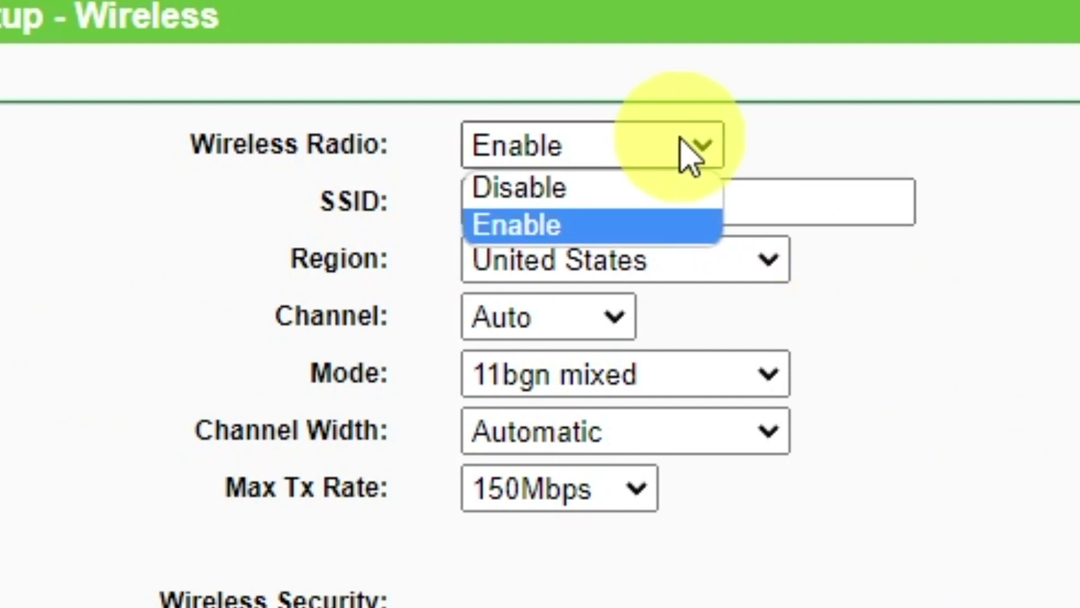
click(553, 231)
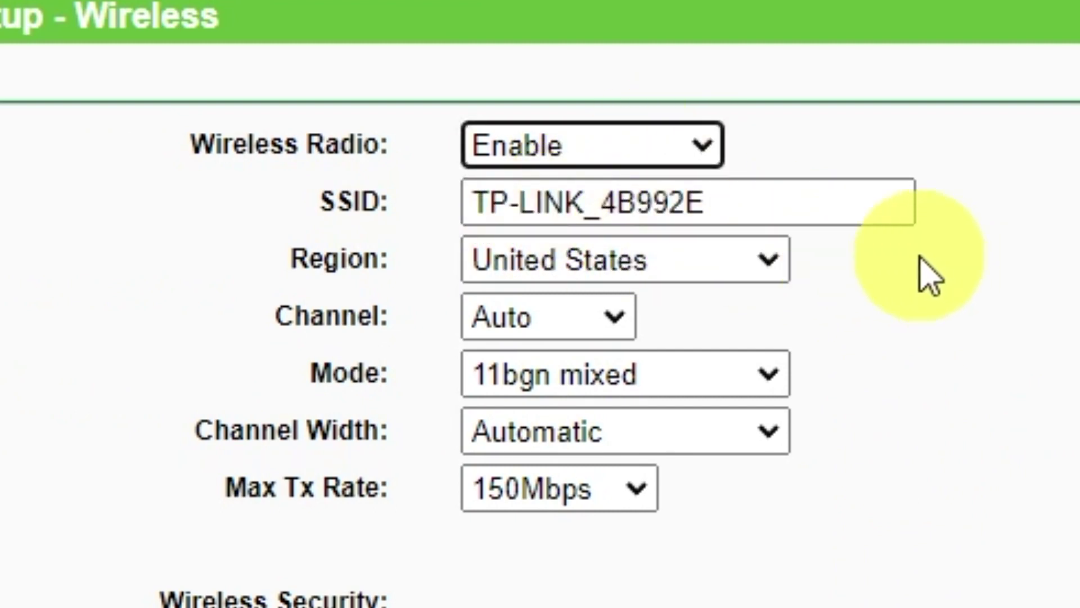
click(847, 202)
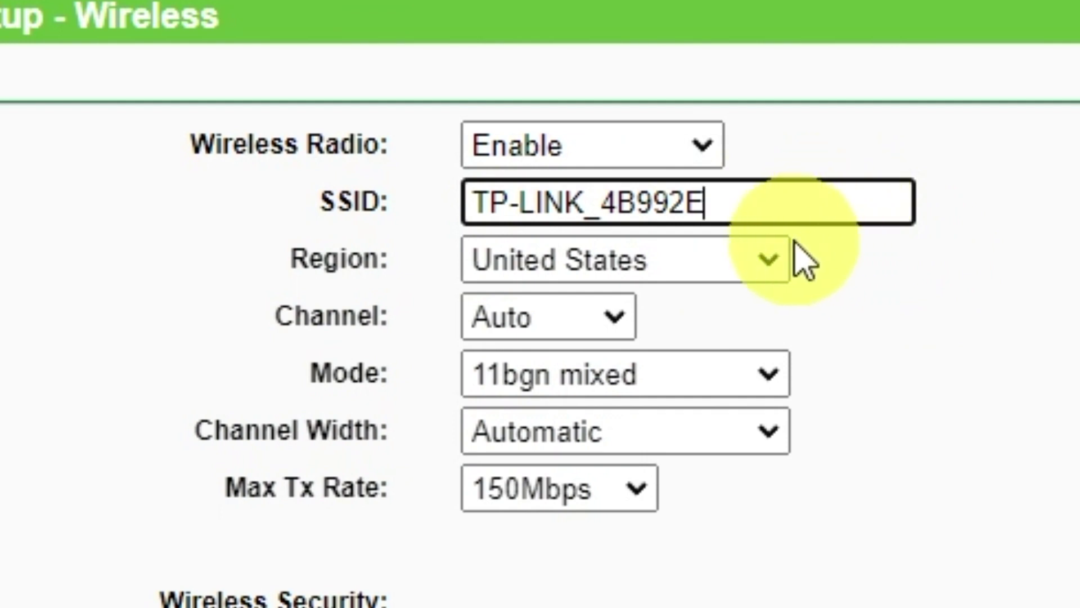
click(775, 259)
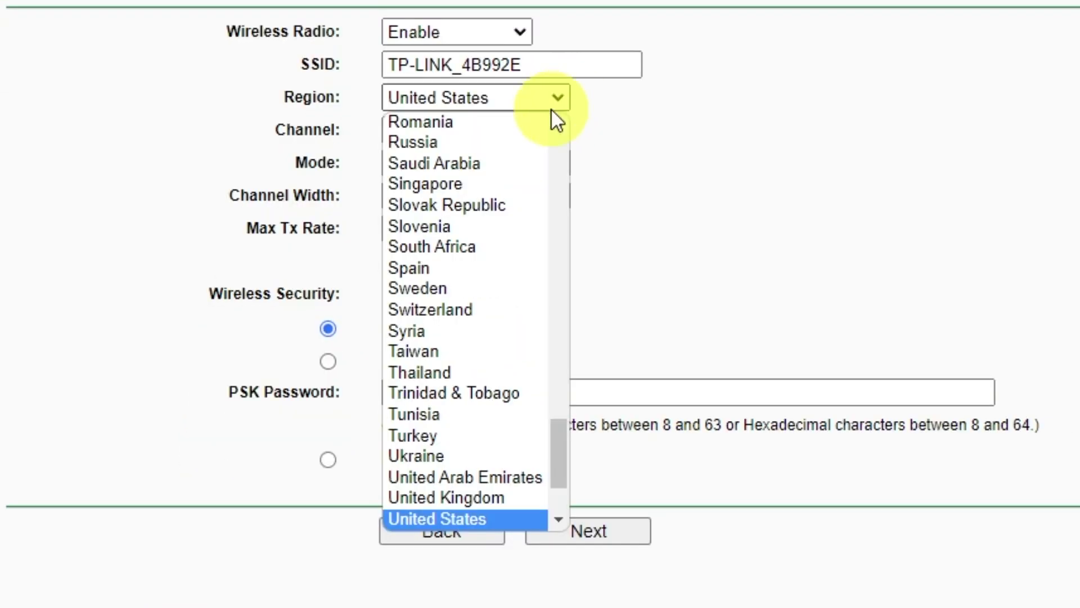
click(424, 455)
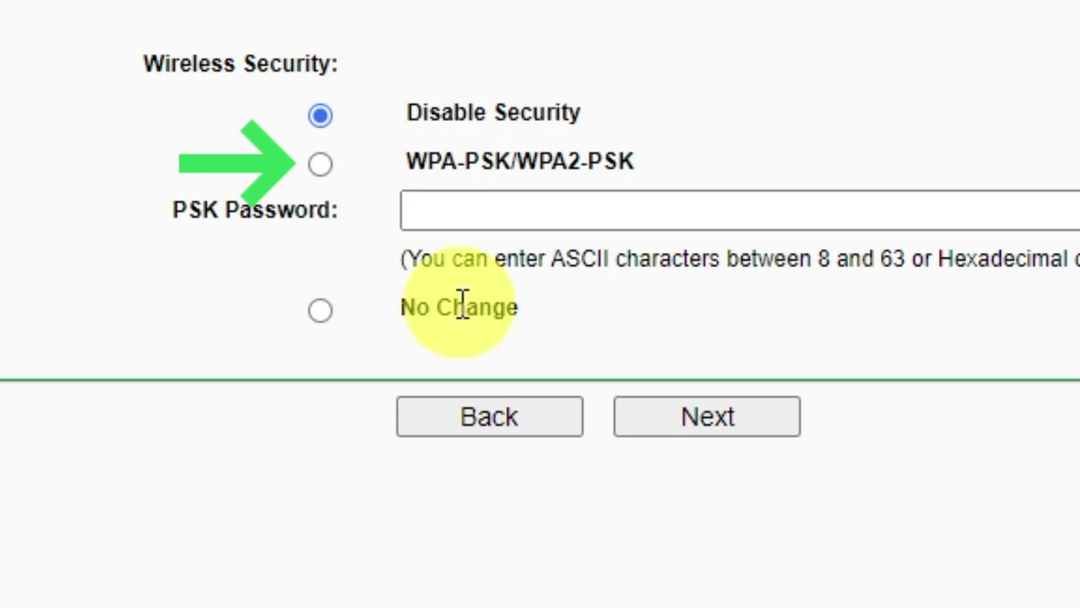
Enable WPA-PSK/WPA2-PSK security with a Wi-Fi password and advance to the Finish page
click(322, 164)
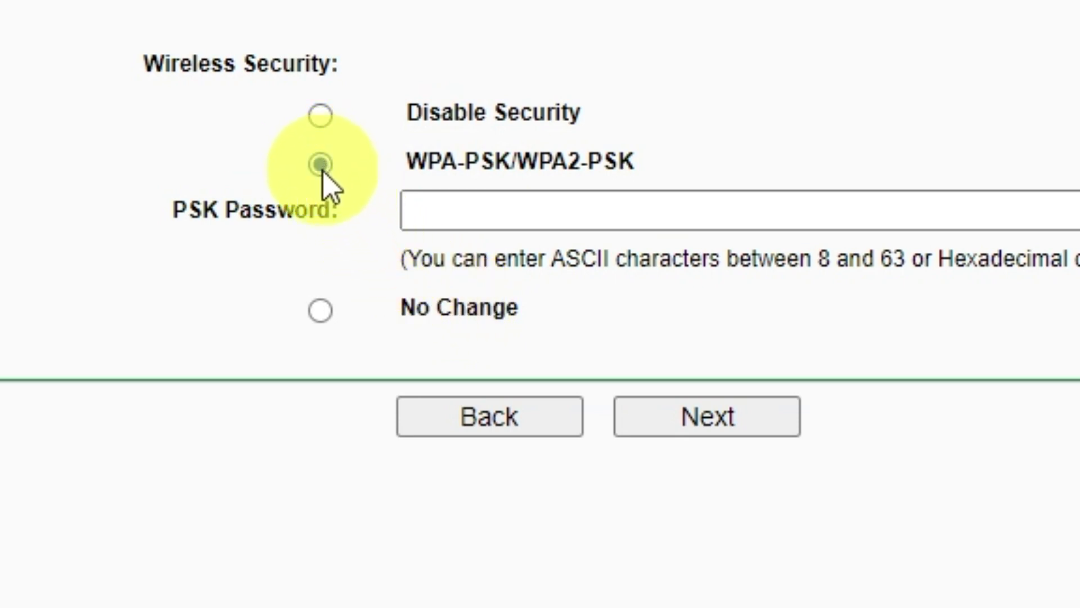
click(764, 211)
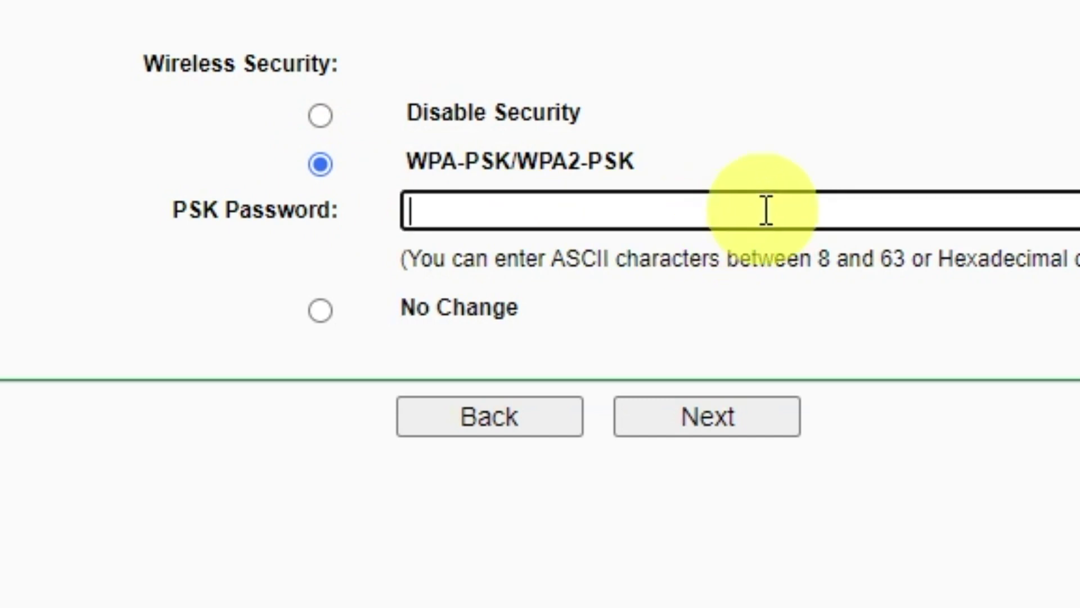
text(12345678)
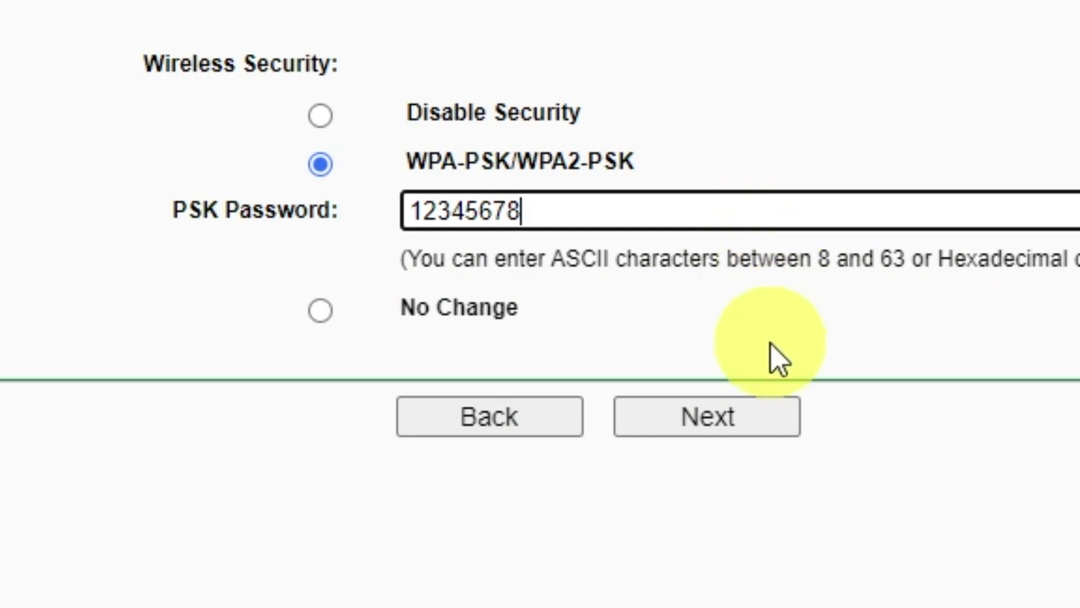
click(742, 416)
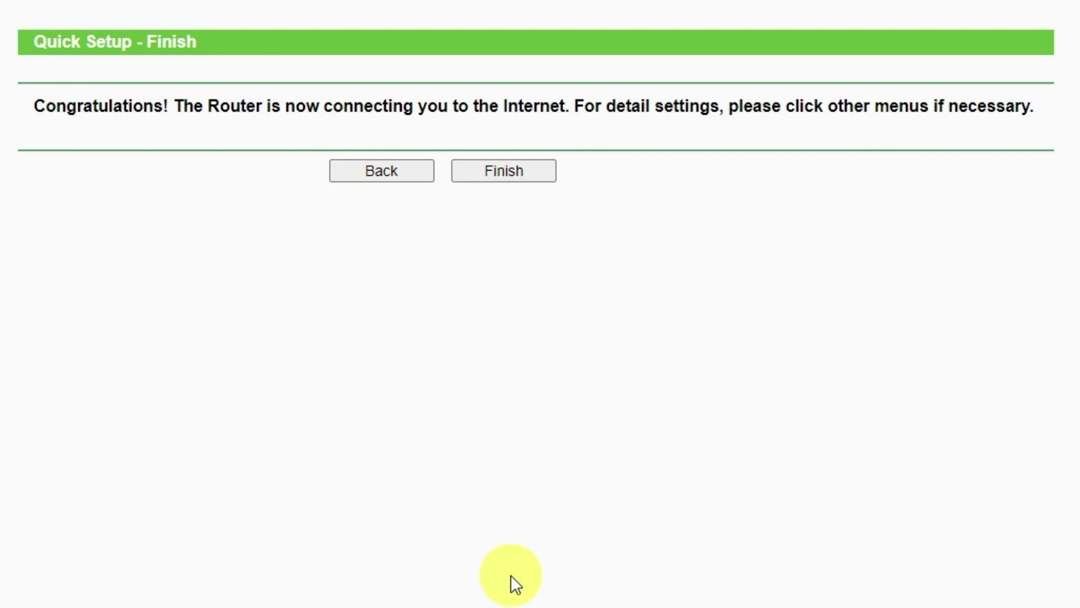
Finish Quick Setup, then reboot the router from System Tools > Reboot
click(515, 169)
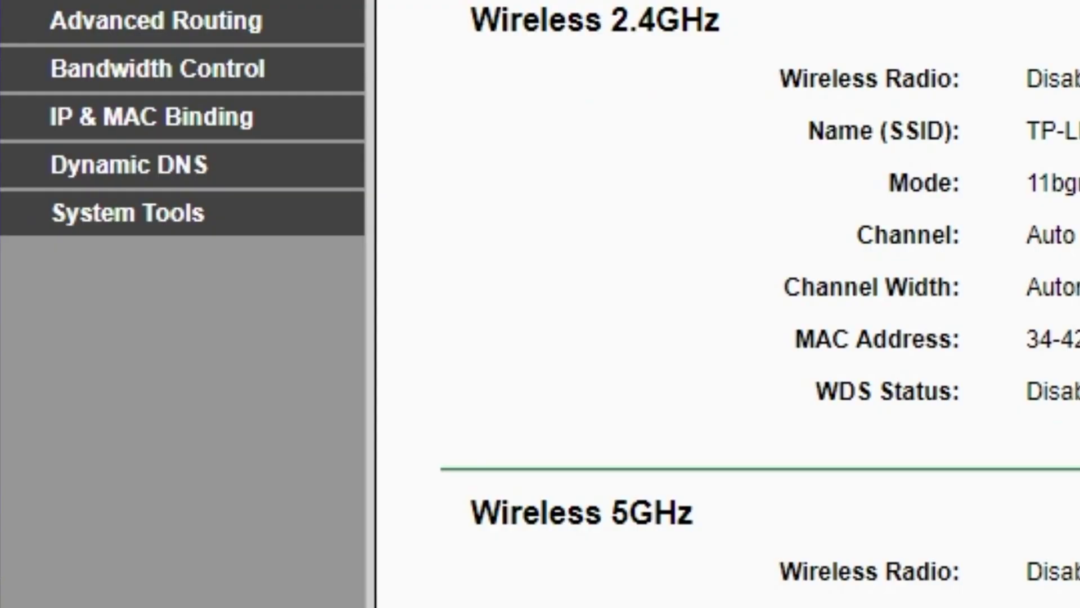
click(175, 216)
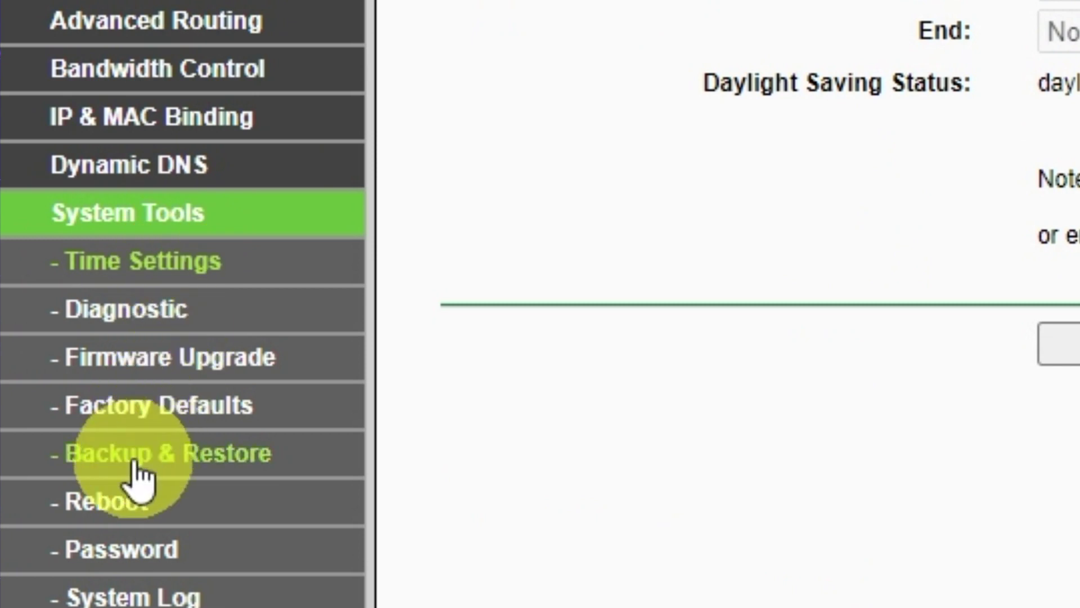
click(127, 503)
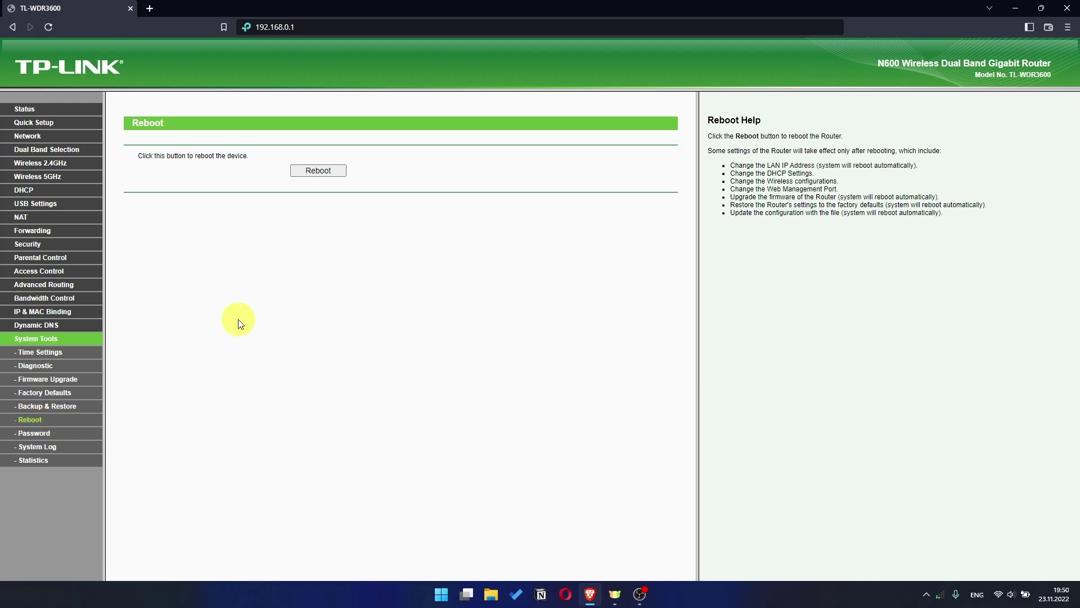
click(309, 173)
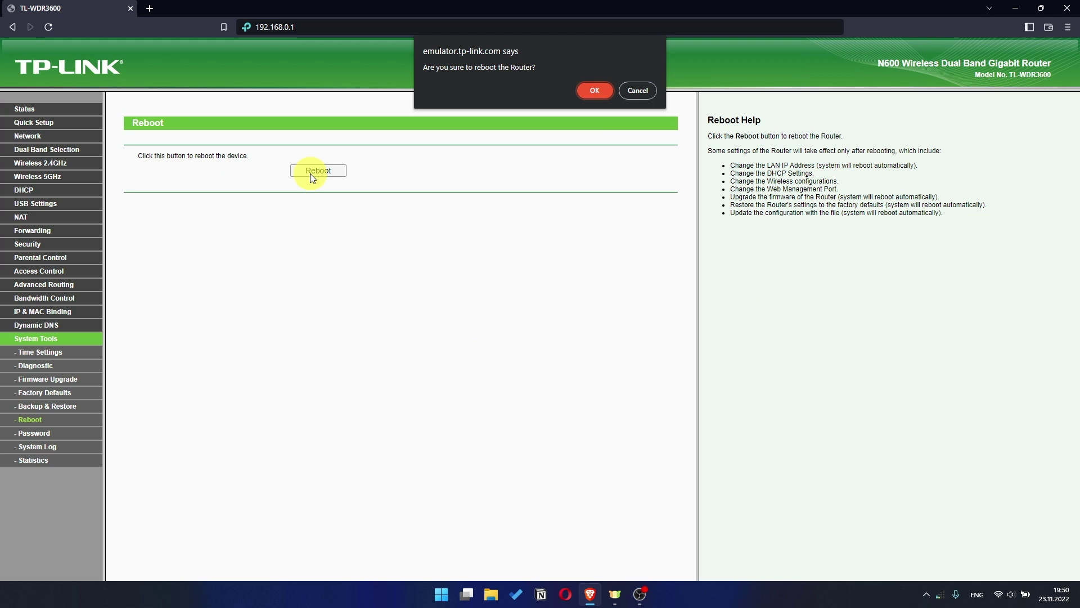
click(603, 93)
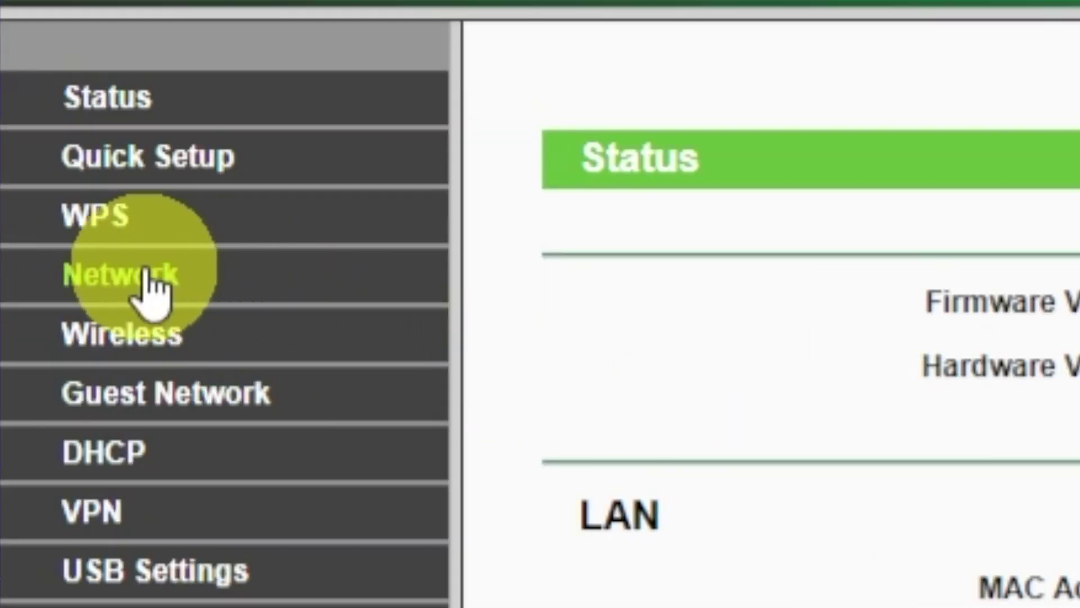
Clone the PC's MAC address to the WAN port under Network > MAC Clone and save
click(33, 148)
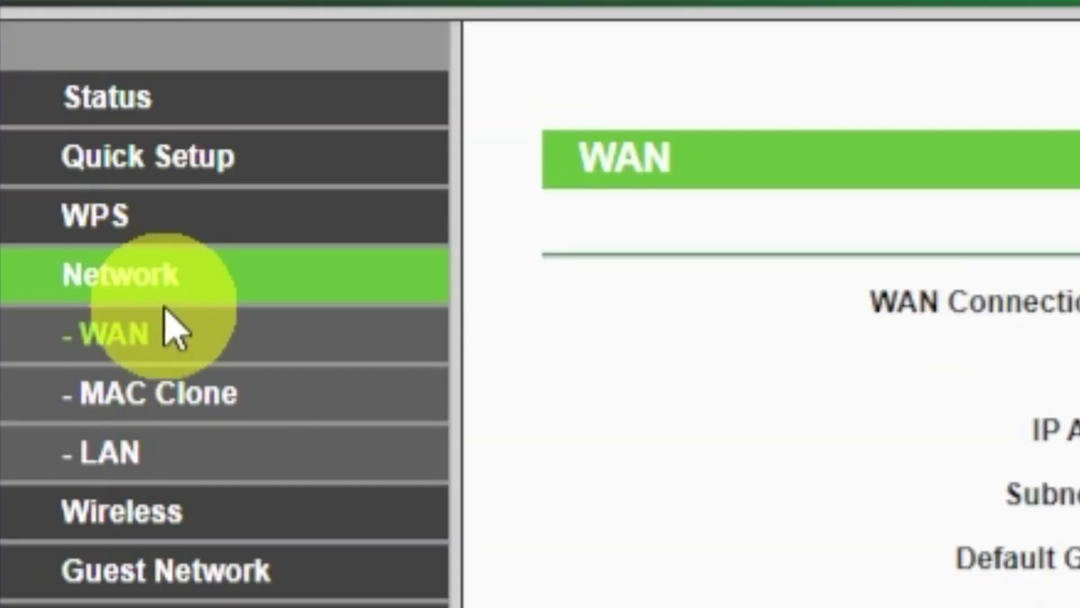
click(158, 393)
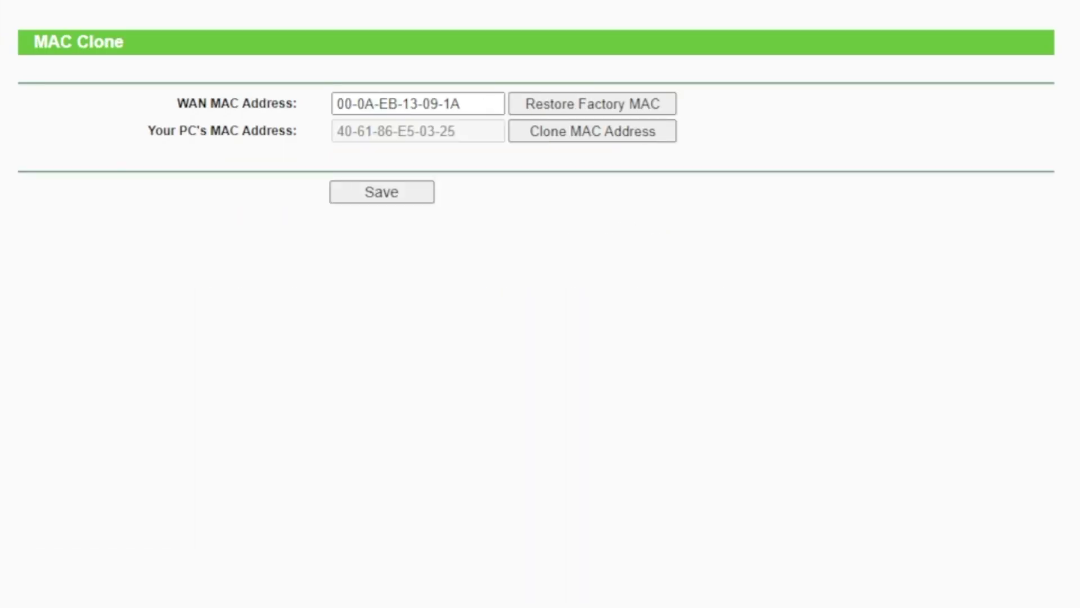
click(573, 135)
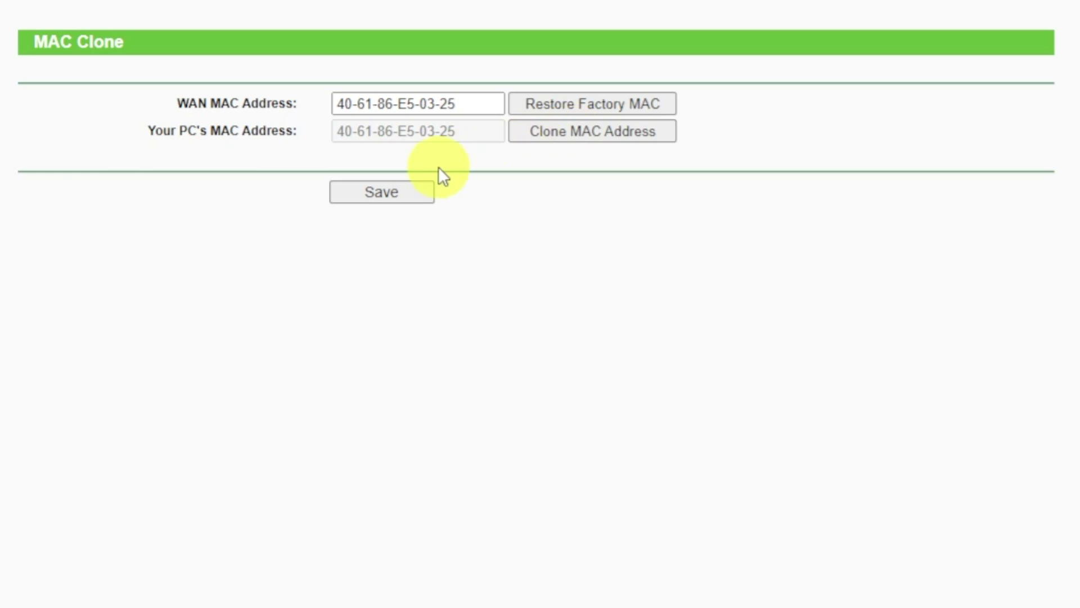
click(397, 194)
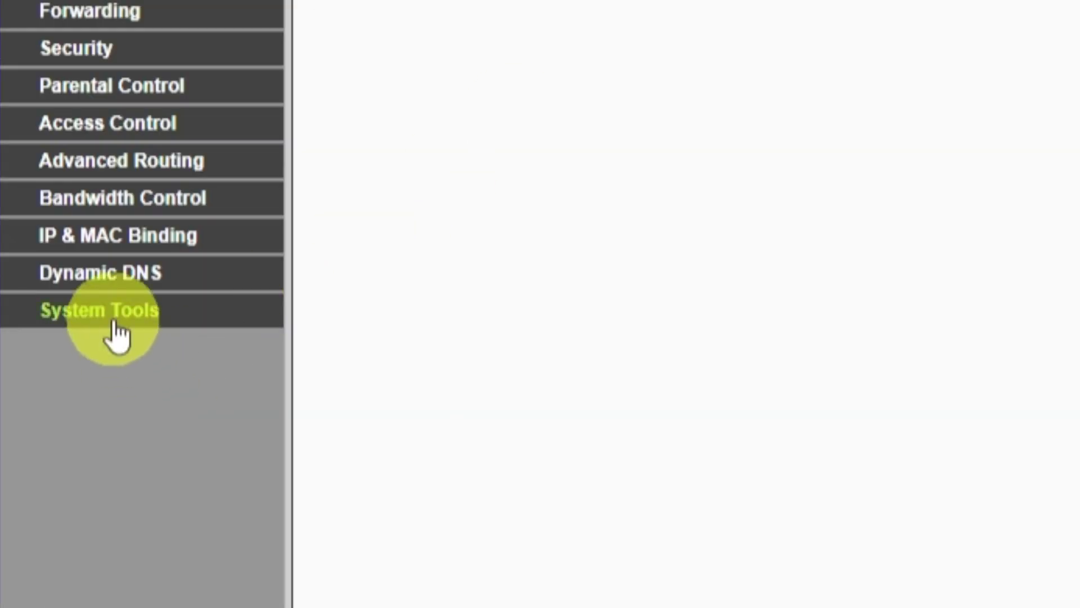
Reboot the router again via System Tools > Reboot and confirm
click(117, 336)
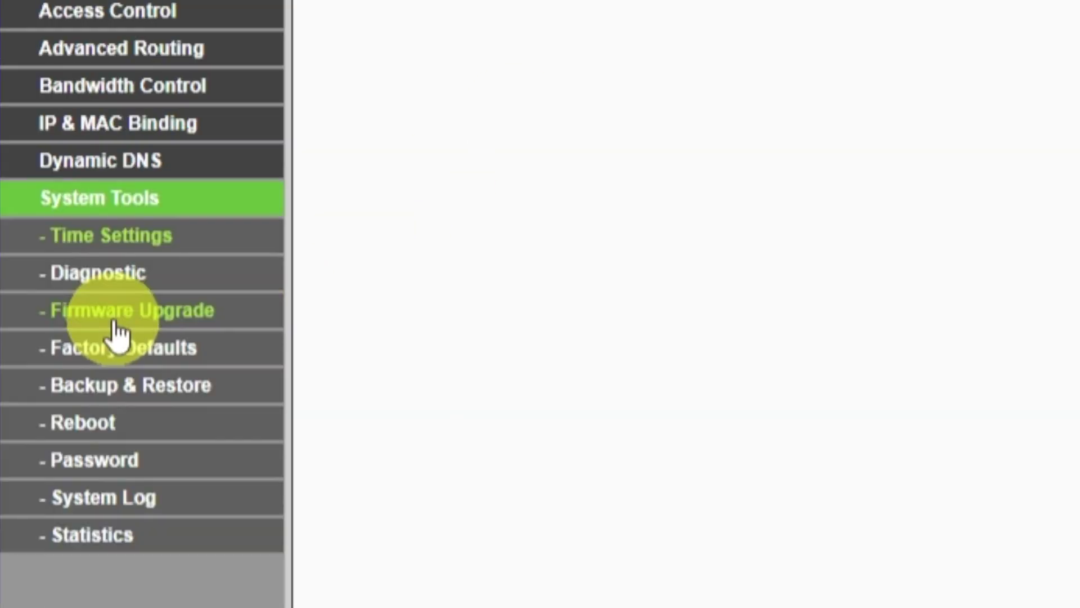
click(98, 421)
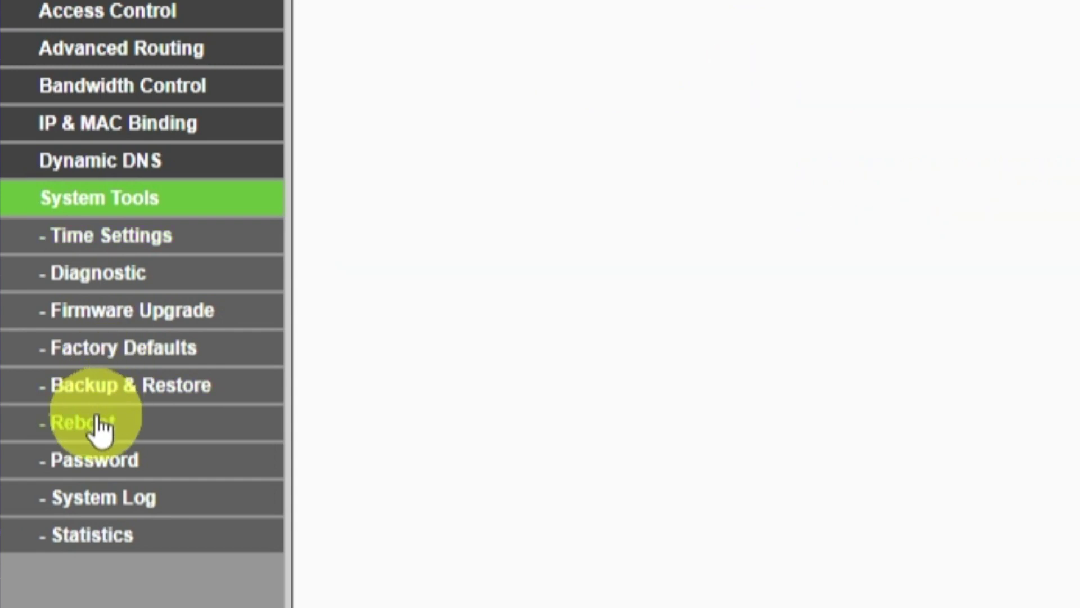
click(426, 216)
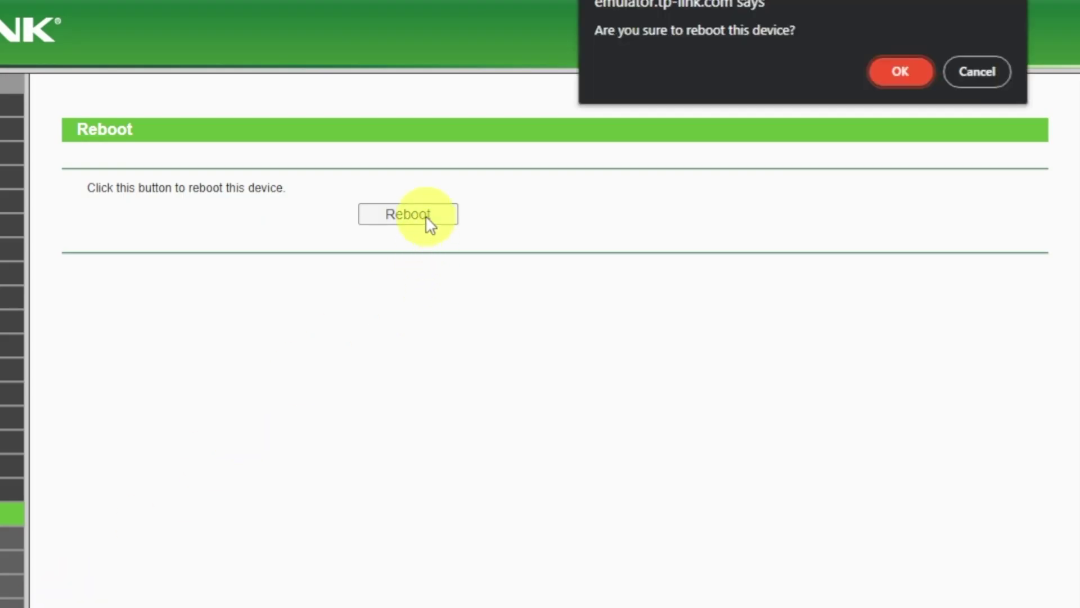
click(899, 74)
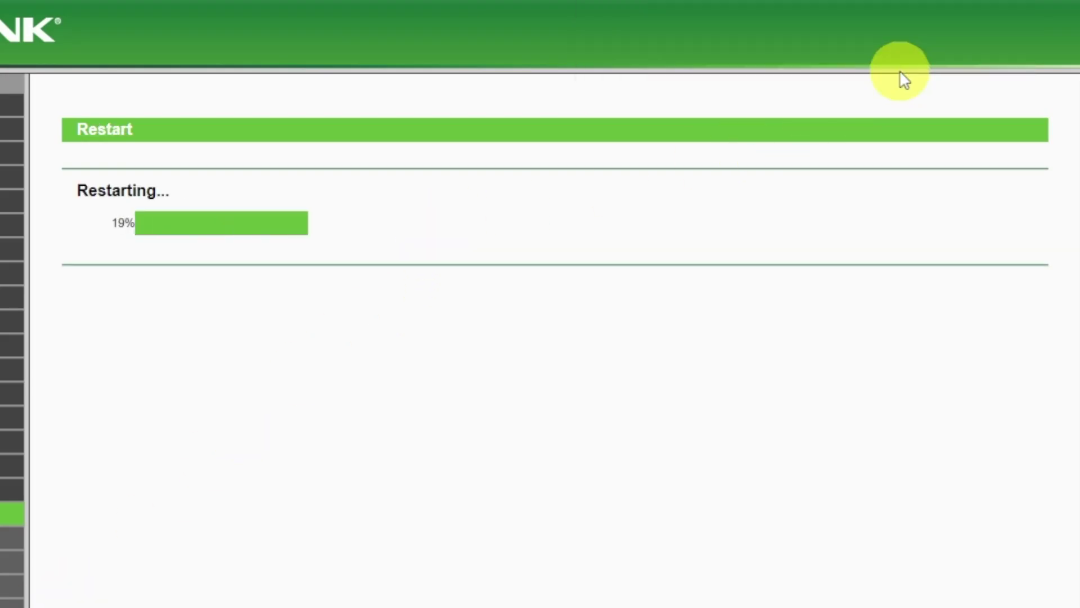